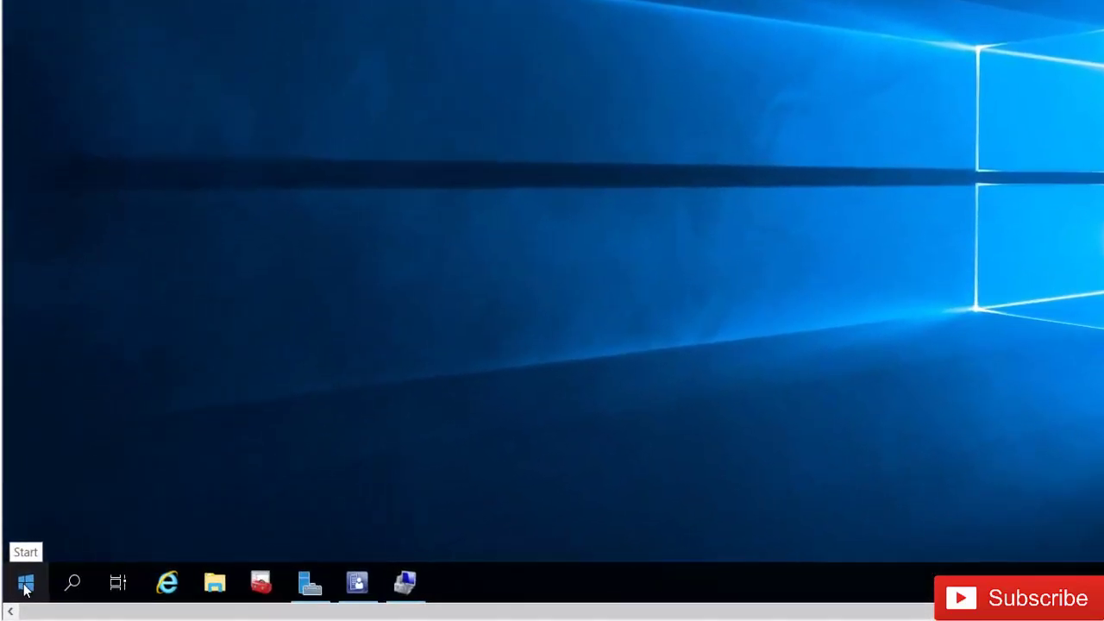
Launch Computer Management from the Start right-click menu and expand System Tools
right_click(19, 576)
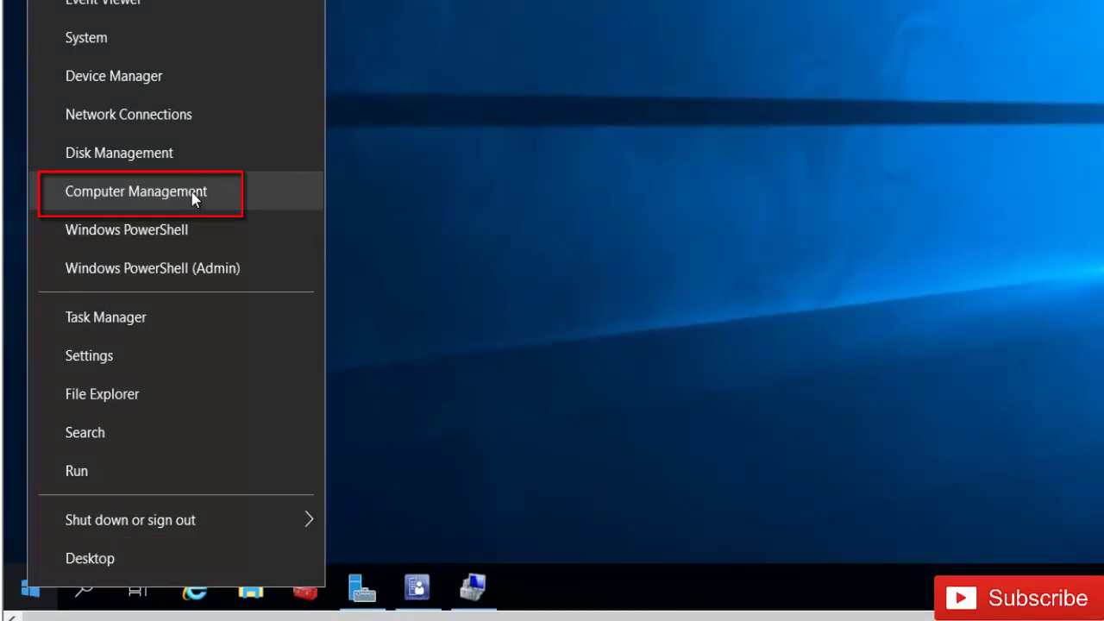
click(473, 589)
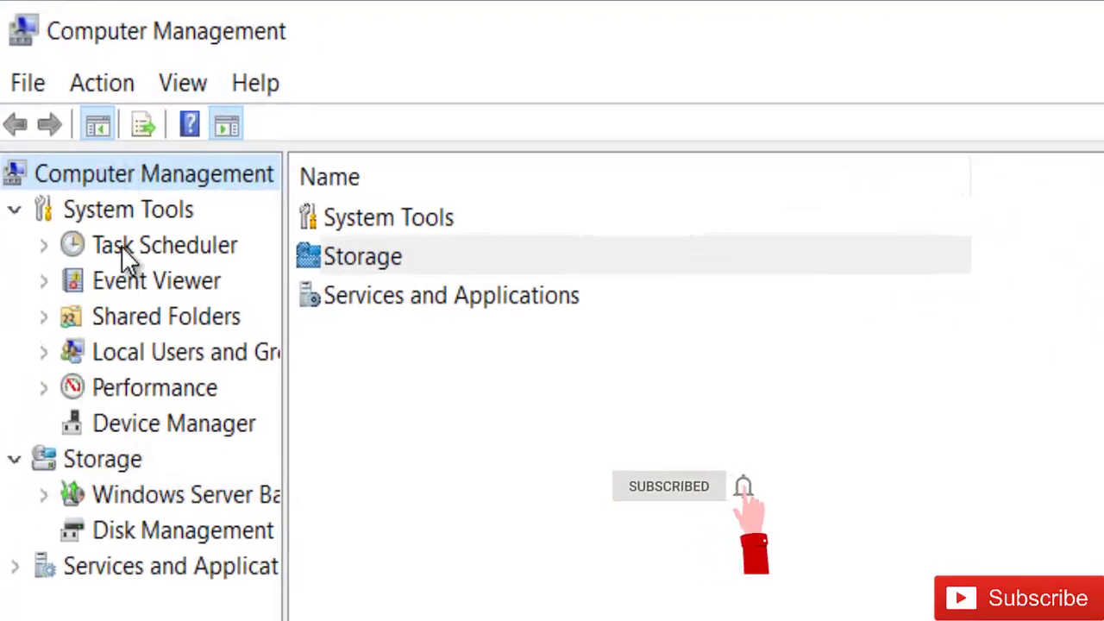
click(134, 210)
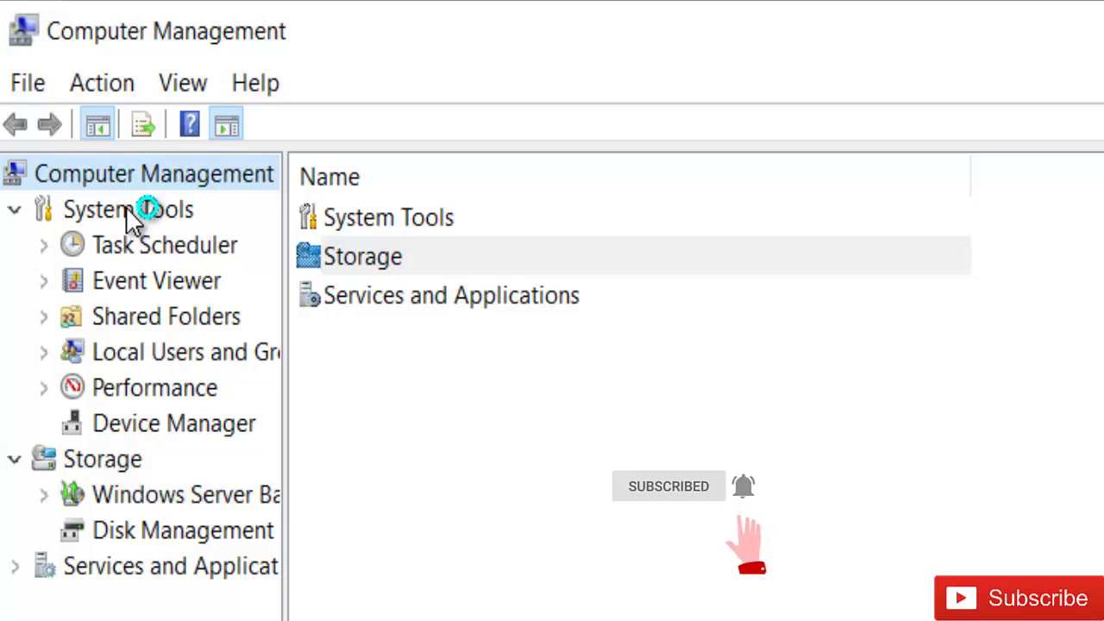
Bring up the local console root's option to connect to another computer
click(100, 85)
click(26, 86)
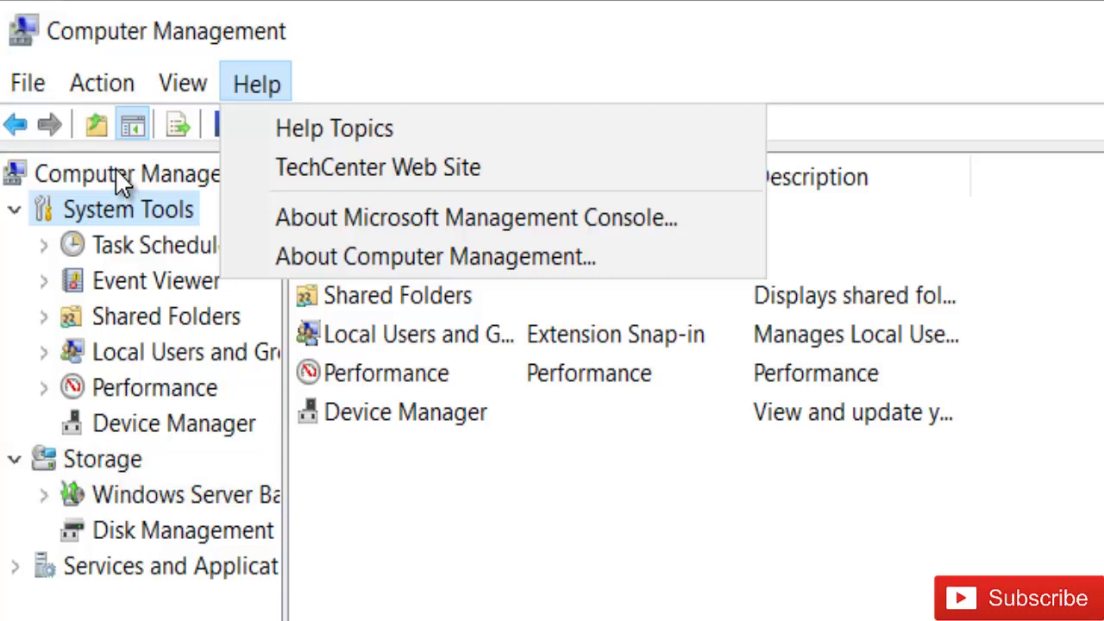
click(114, 168)
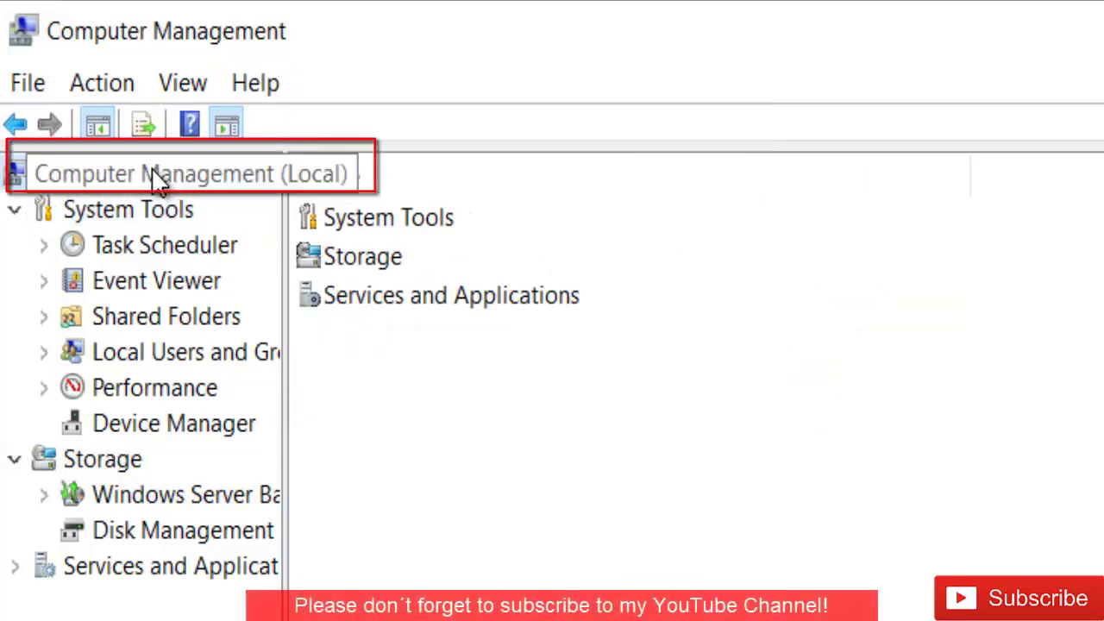
right_click(153, 171)
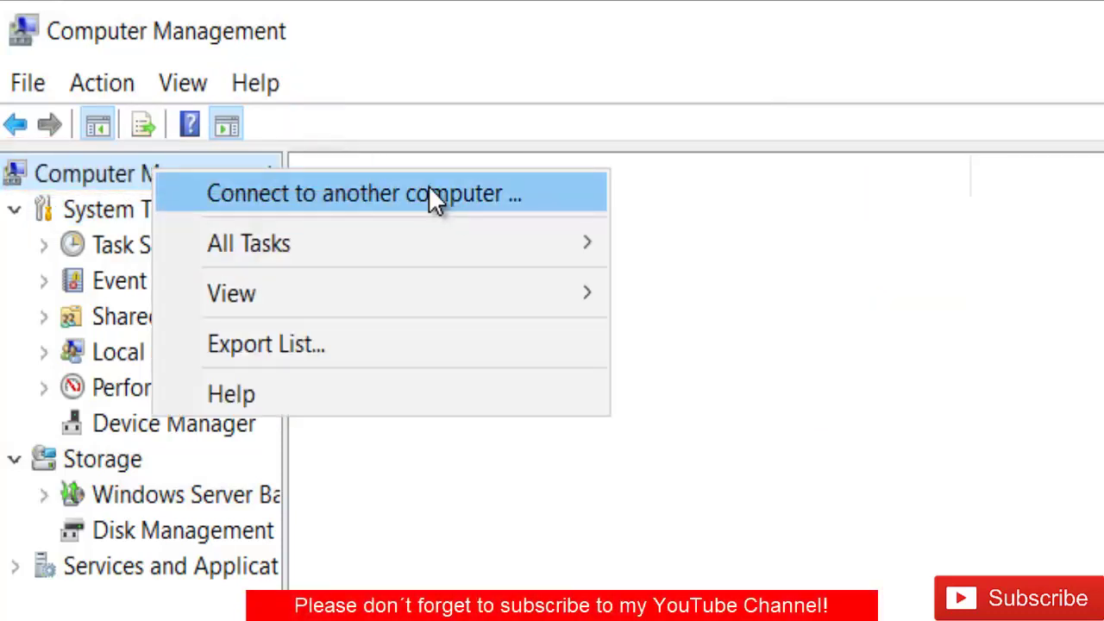
click(40, 88)
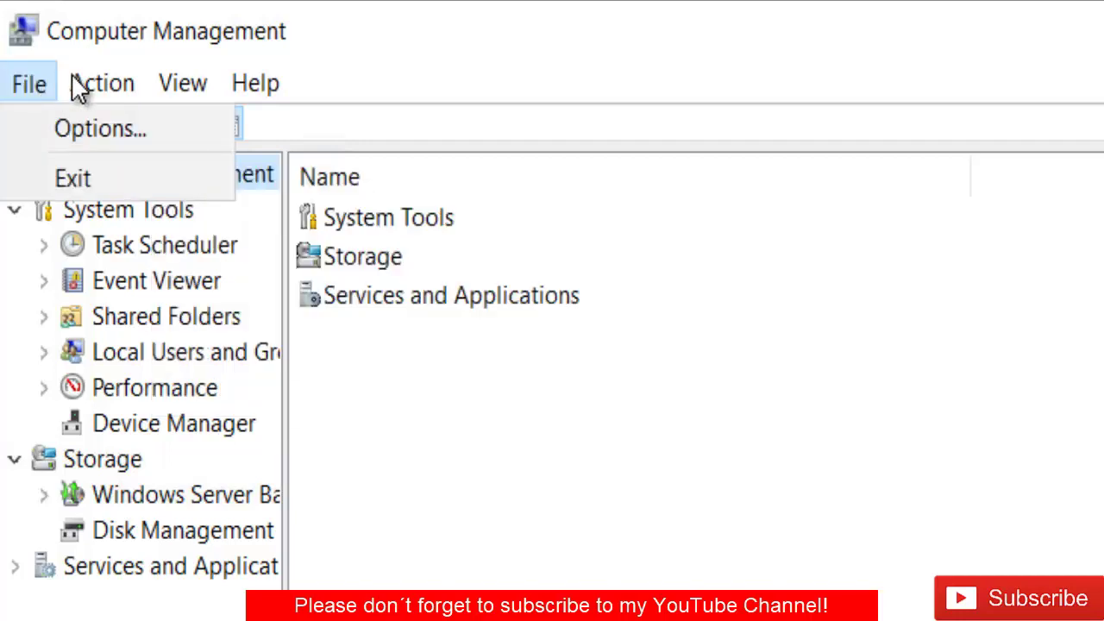
click(74, 87)
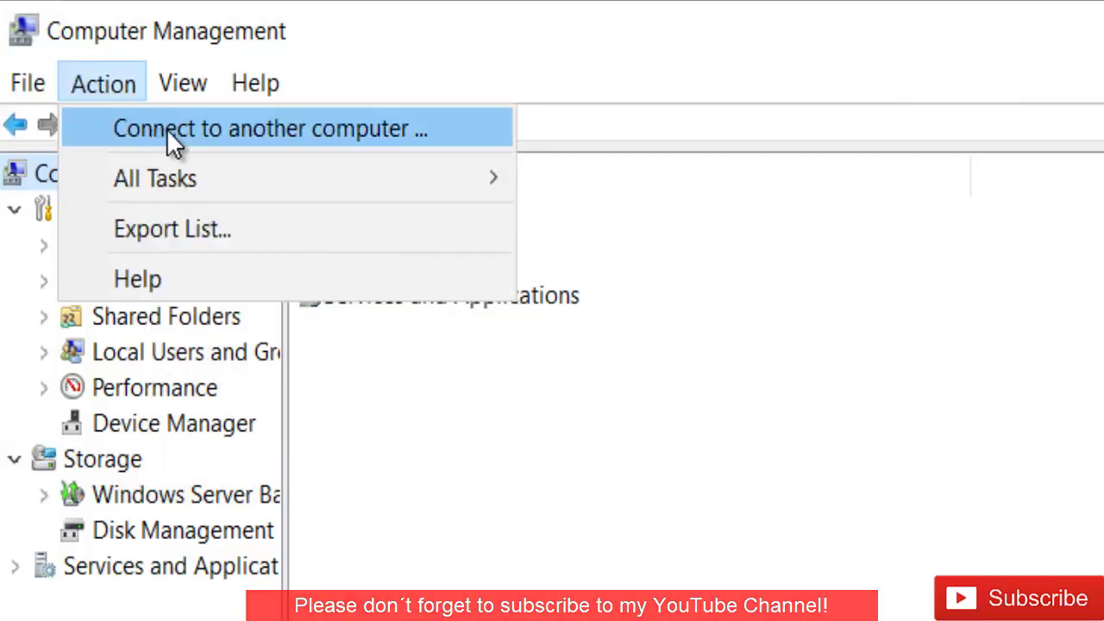
Set the console to manage another computer named c01 and confirm the connection
click(192, 124)
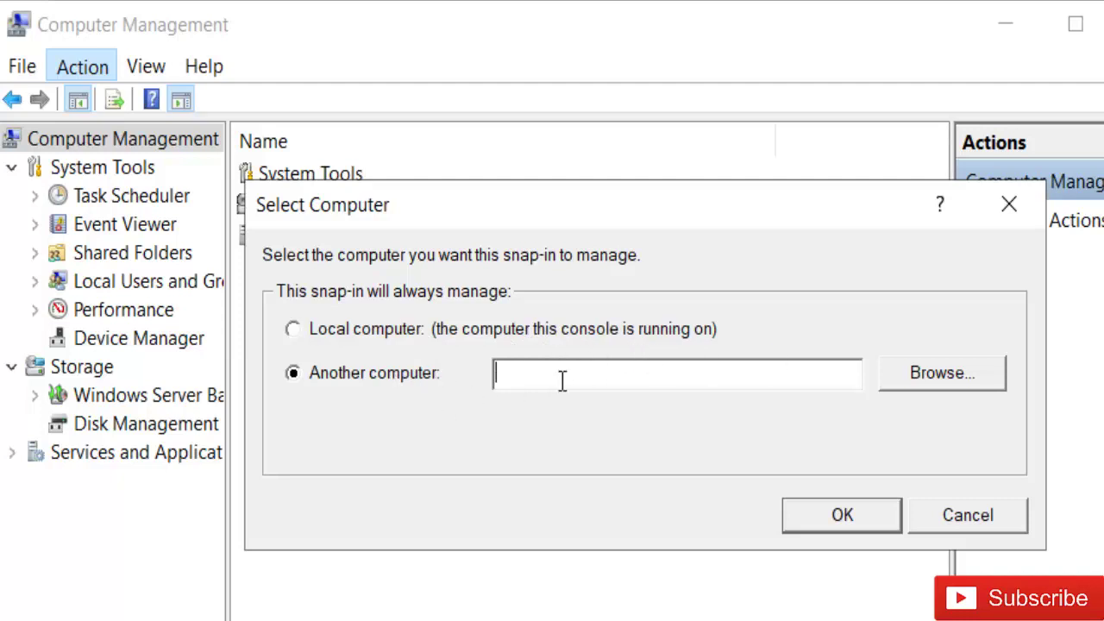
click(909, 381)
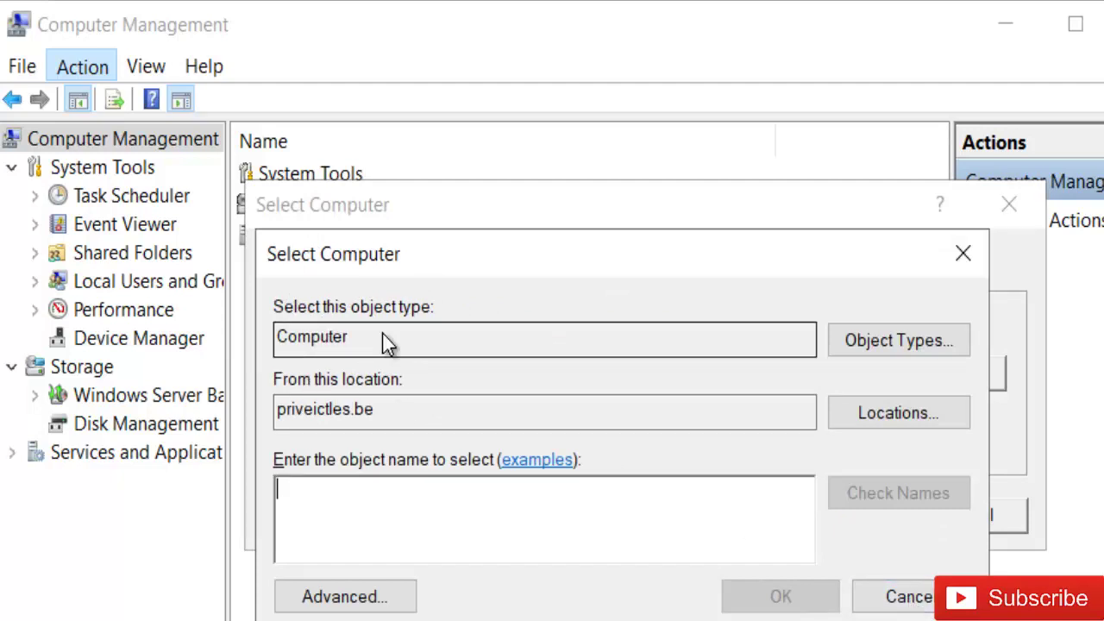
key(Escape)
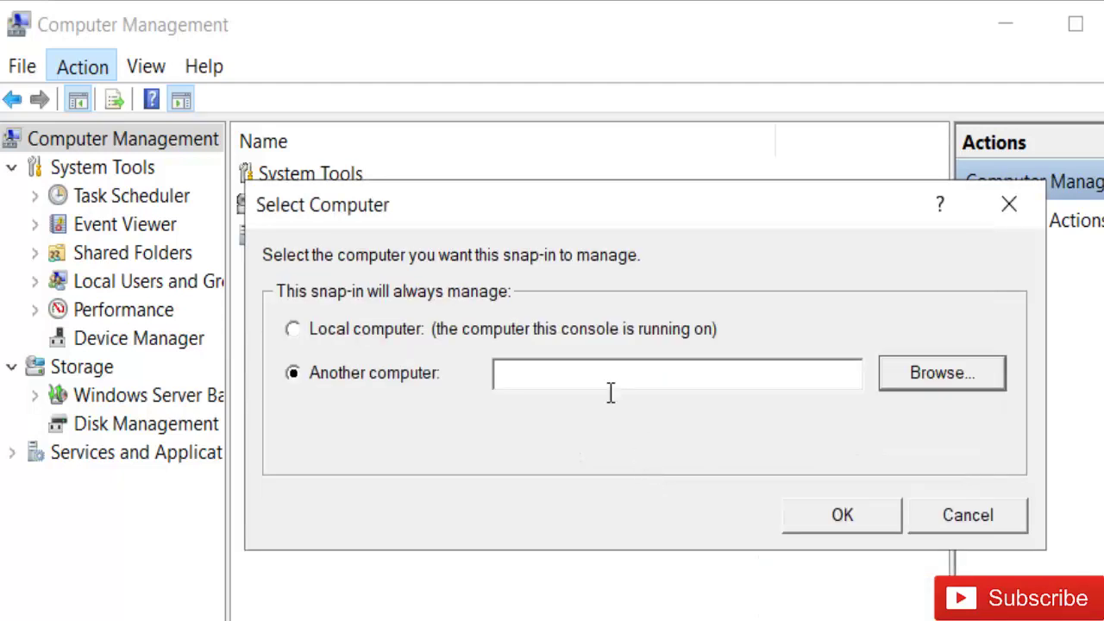
click(609, 384)
text(c0)
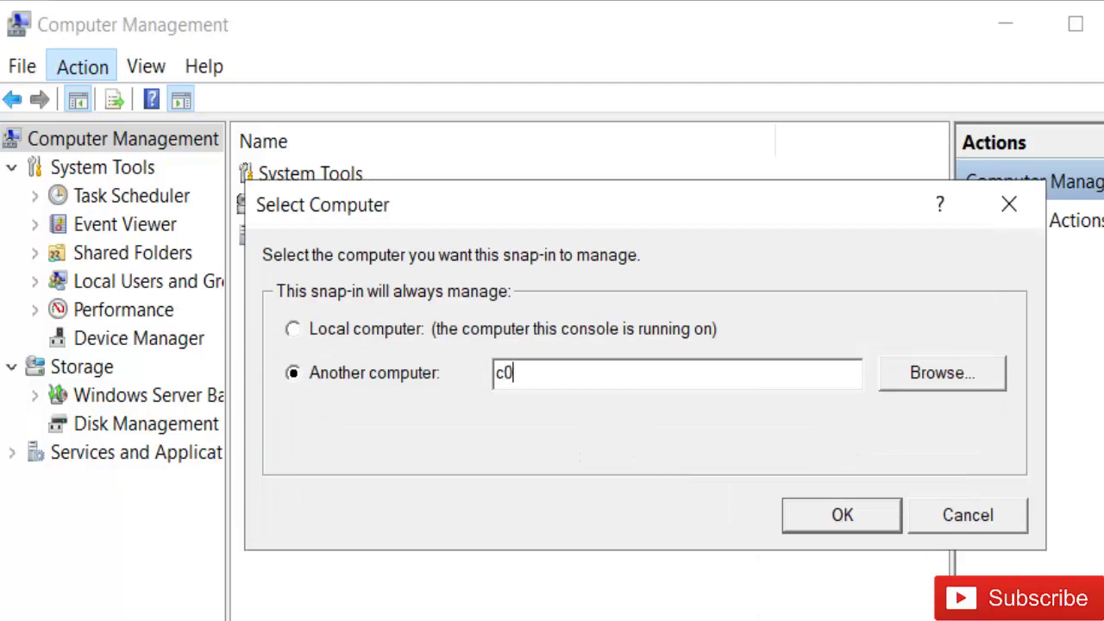
text(1)
click(832, 515)
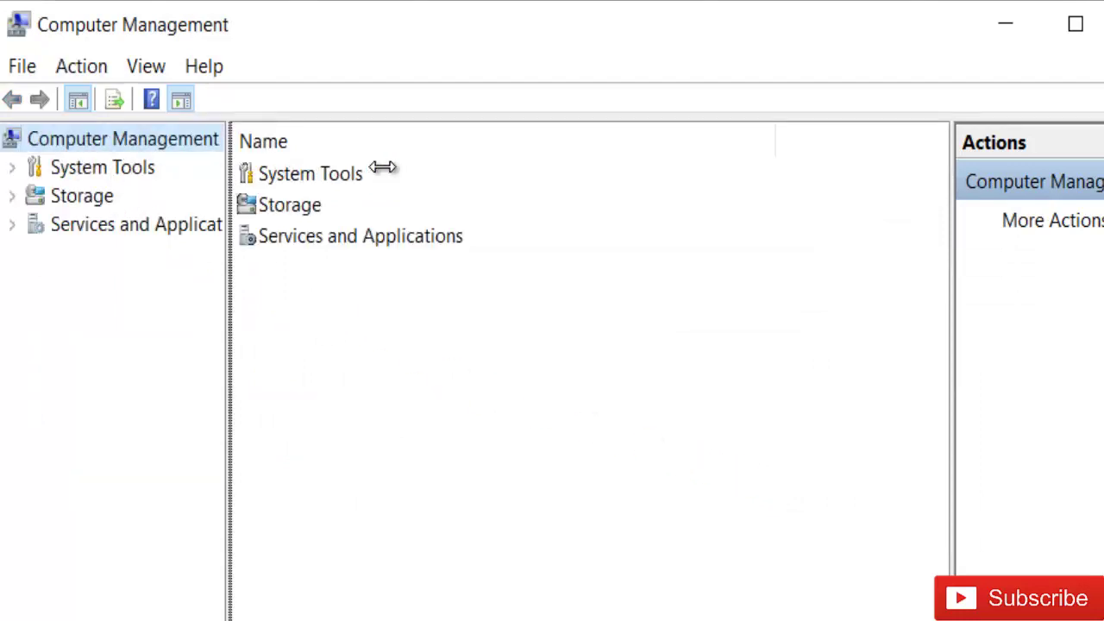
Widen C01's navigation tree so full names show, and expand System Tools
drag(226, 167, 382, 168)
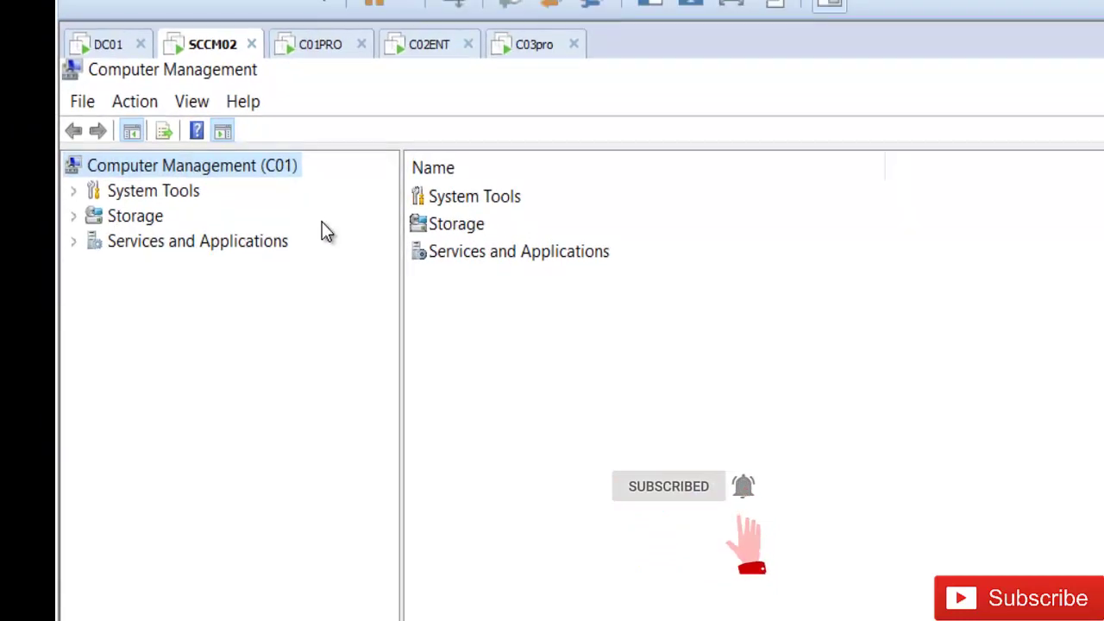
click(76, 191)
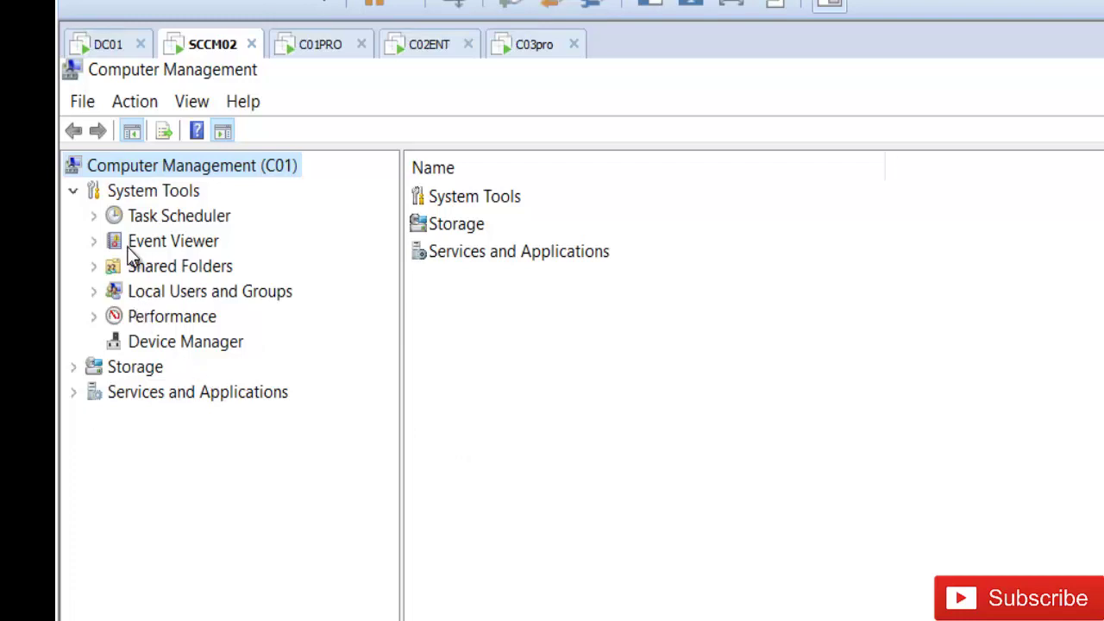
List C01's local users with a wider Name column, then its groups, and expand Storage
click(93, 291)
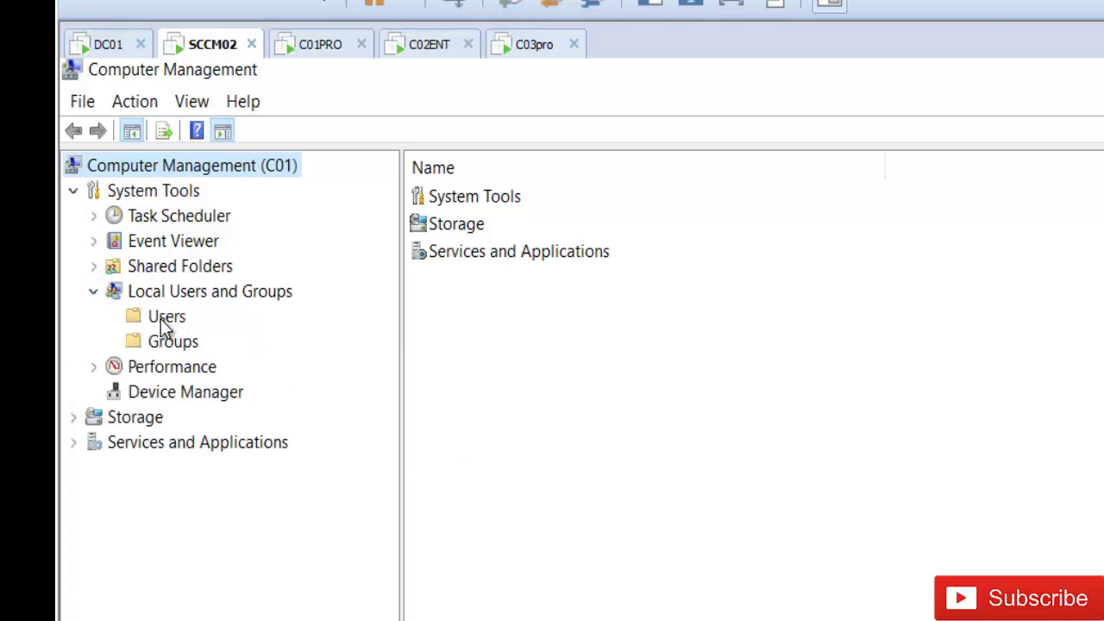
click(162, 317)
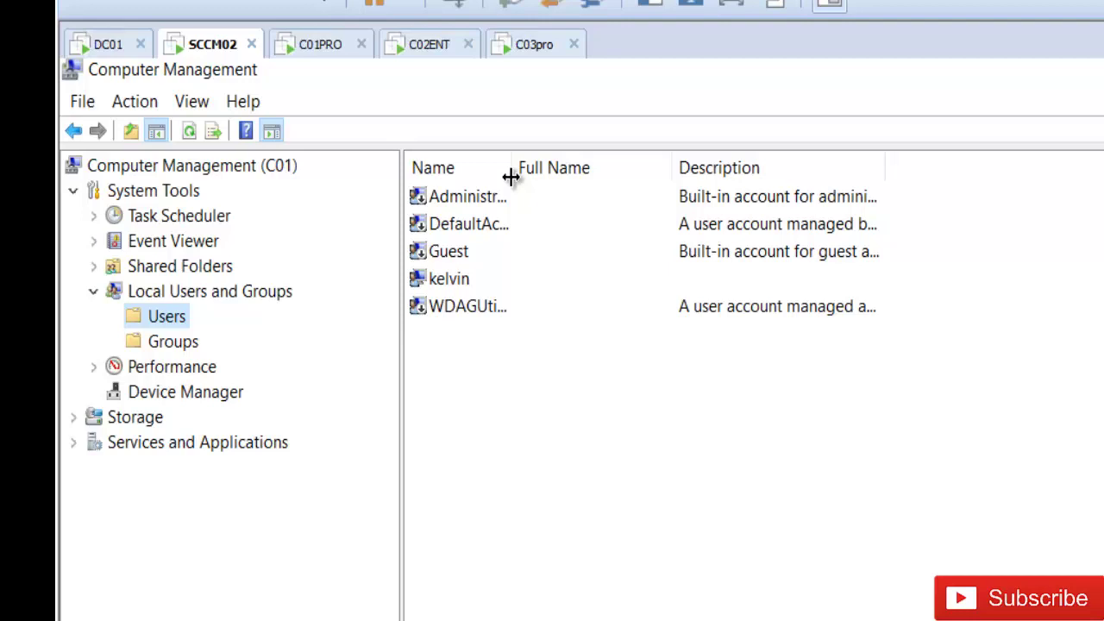
drag(511, 168, 617, 172)
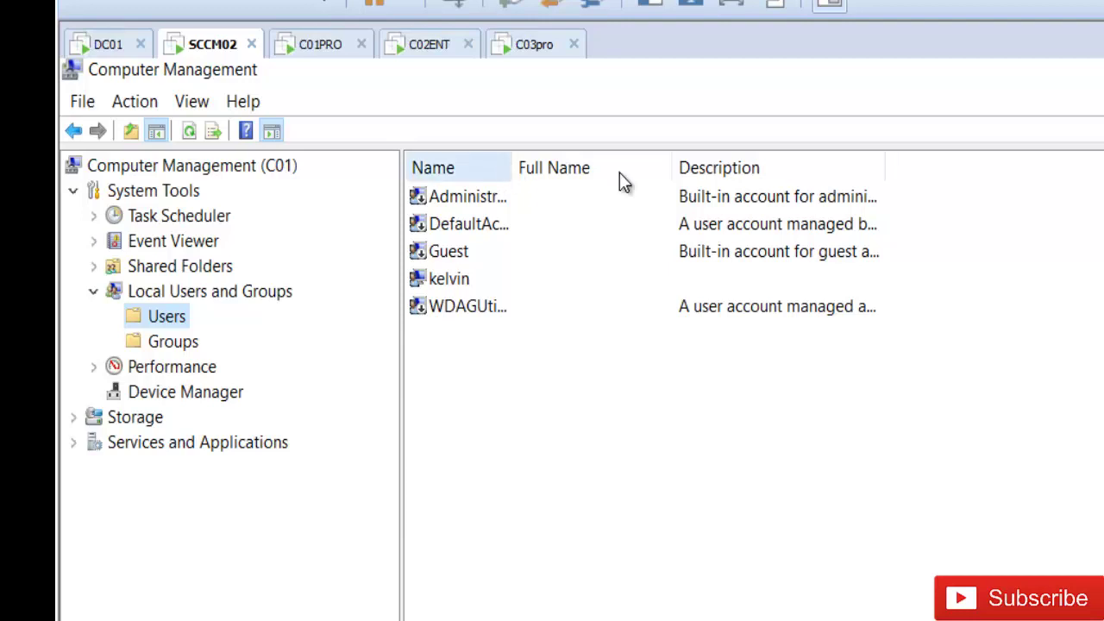
click(177, 342)
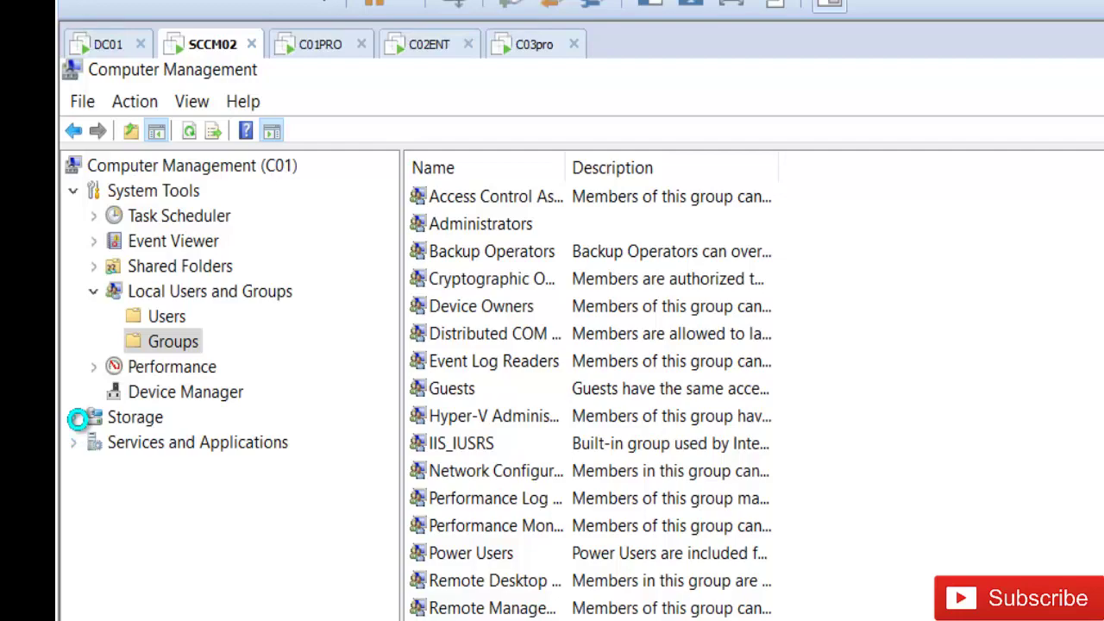
click(74, 417)
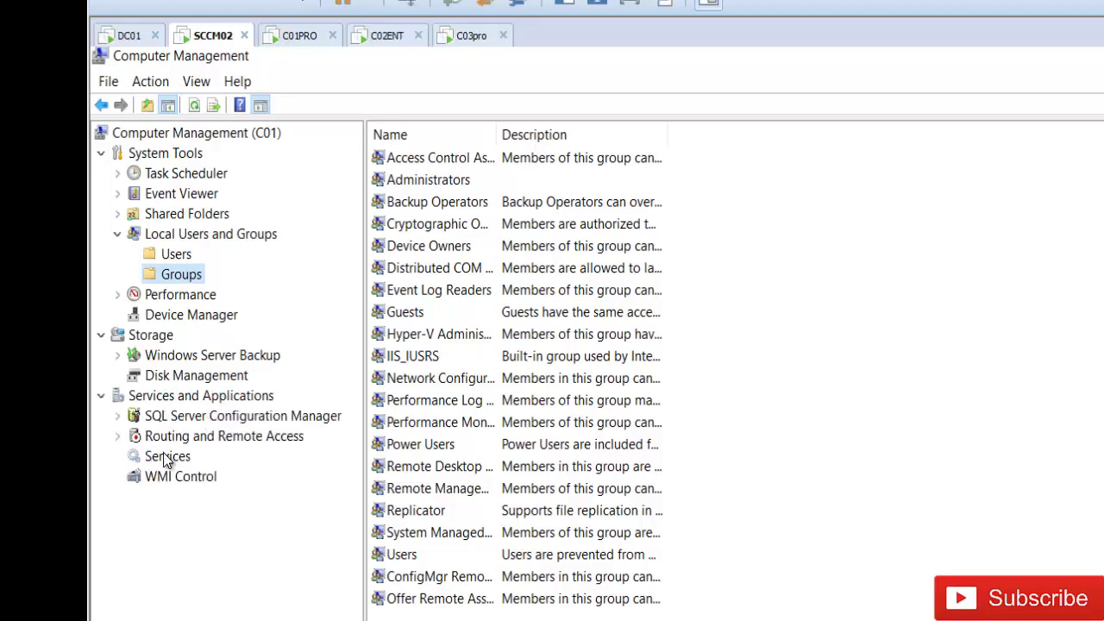
List C01's services and bring up Stop and Restart for COM+ Event System
click(173, 458)
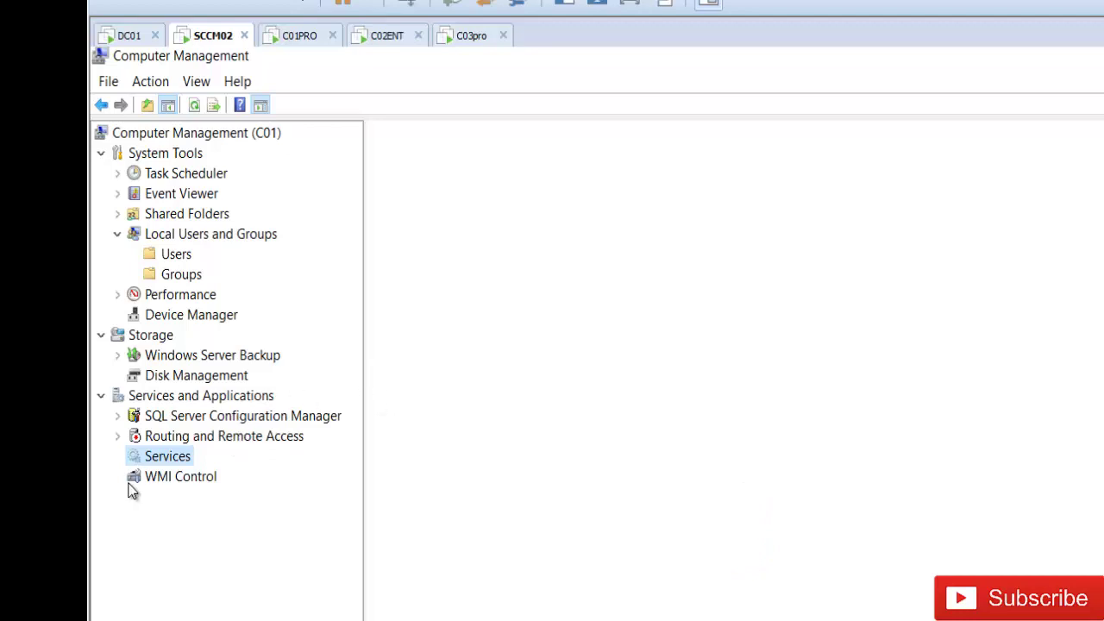
click(168, 454)
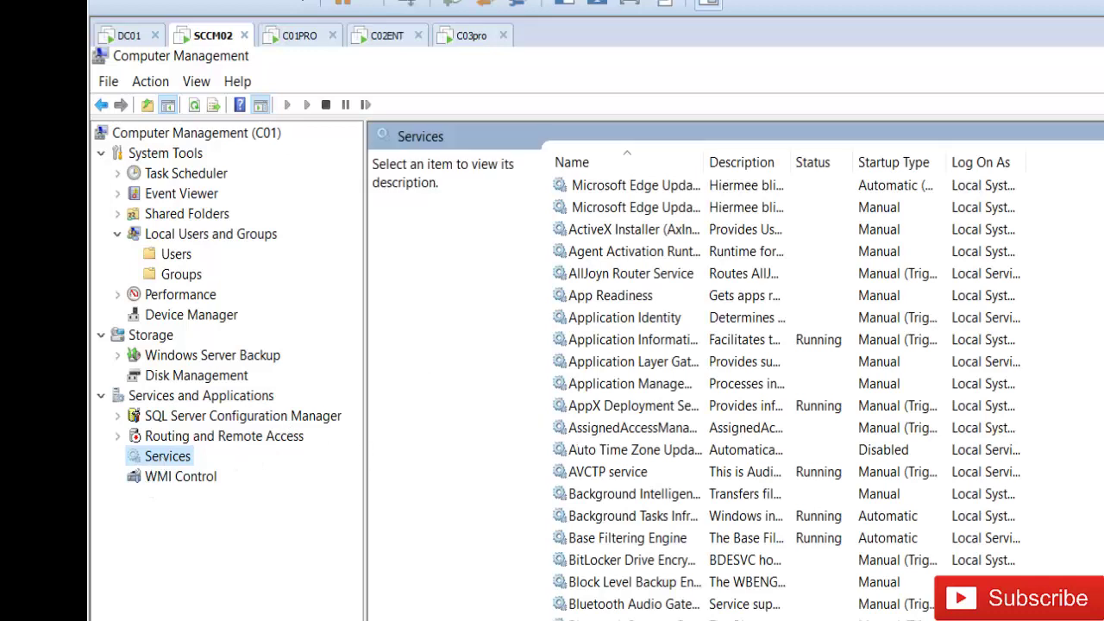
scroll(768, 371, down, 4)
scroll(768, 371, down, 1)
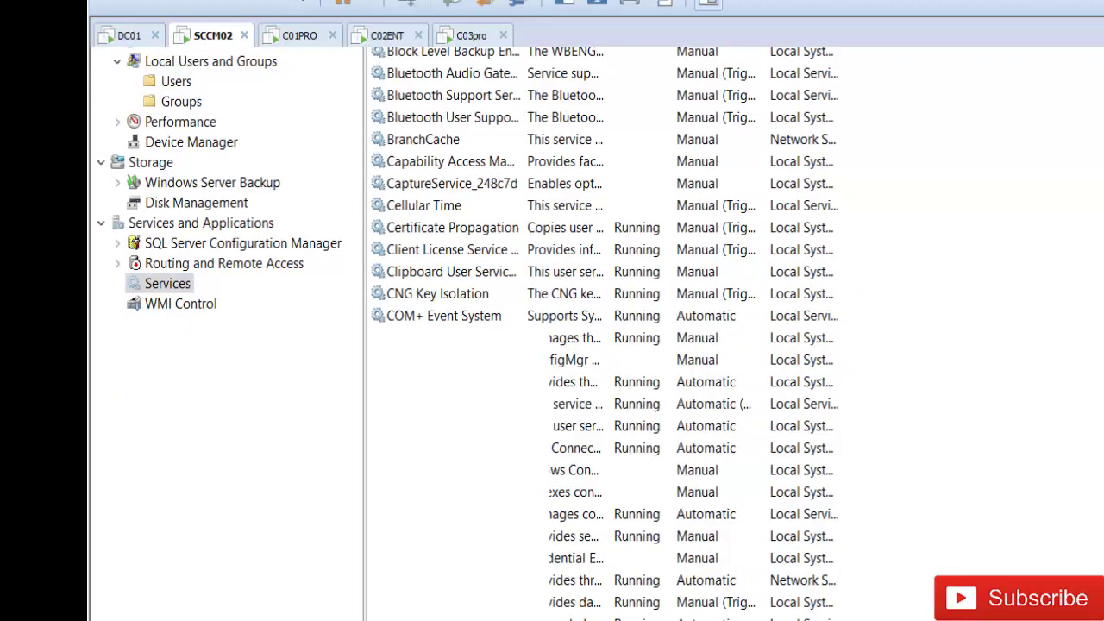
right_click(472, 316)
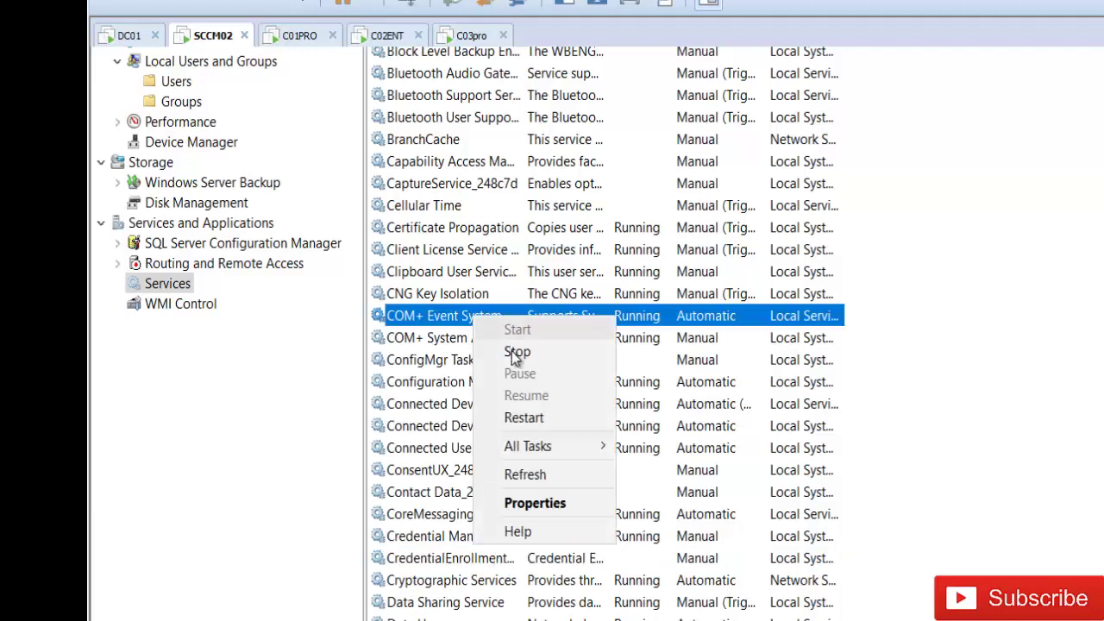